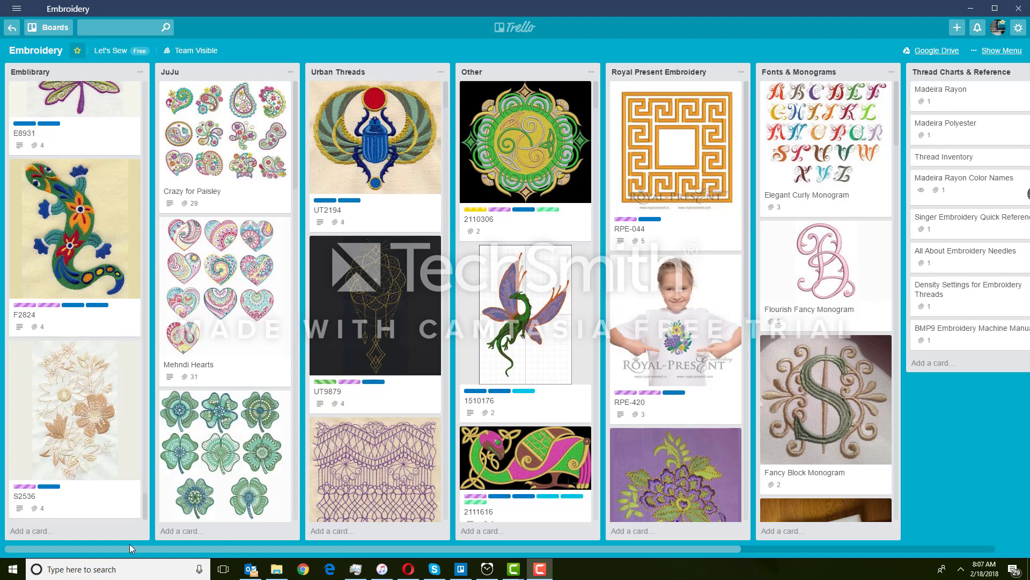
# Switch to File Explorer and preview the C9144 design image in the 13741666 folder, then return to the board
pyautogui.click(277, 569)
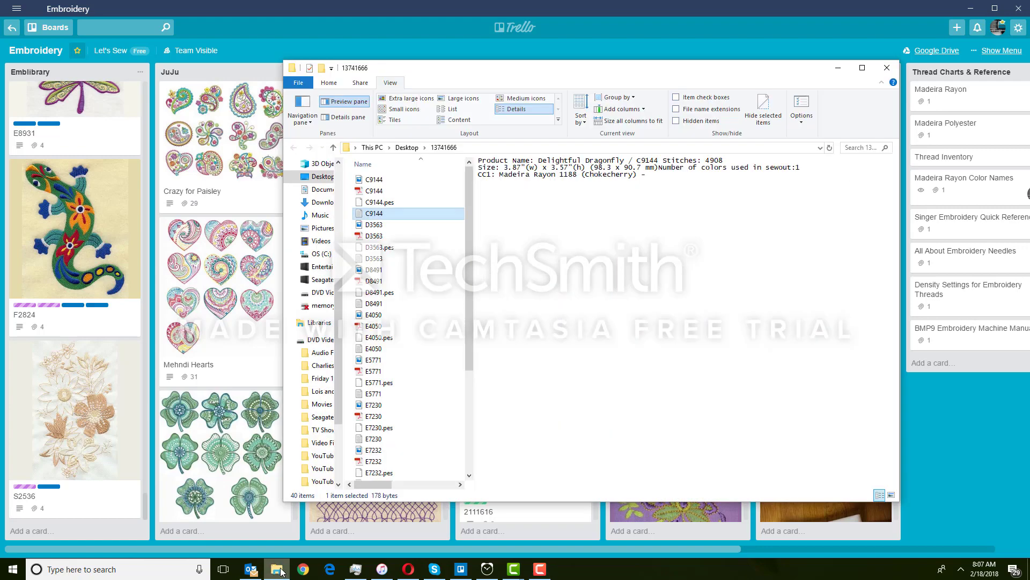
pyautogui.click(374, 180)
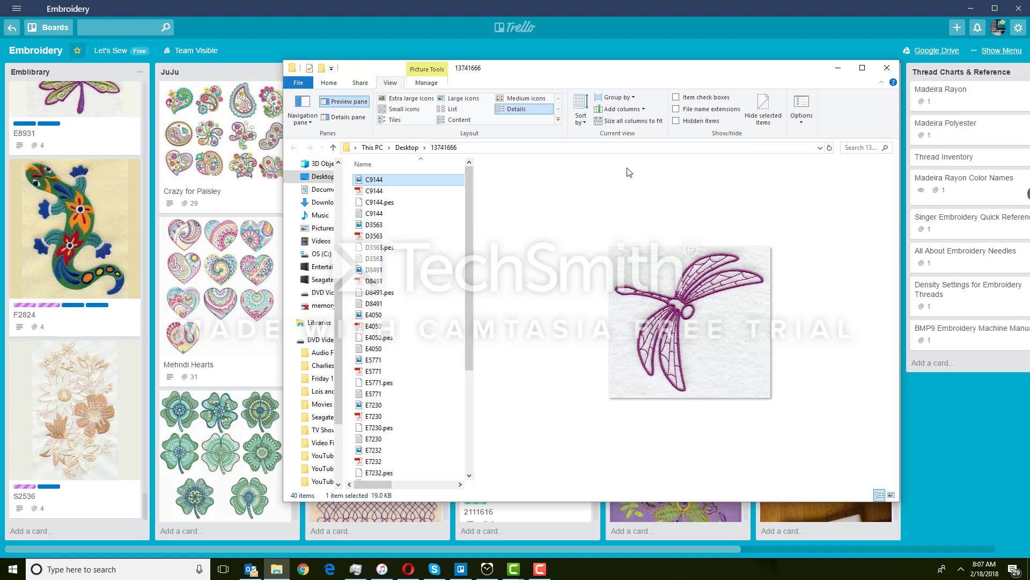
pyautogui.click(837, 70)
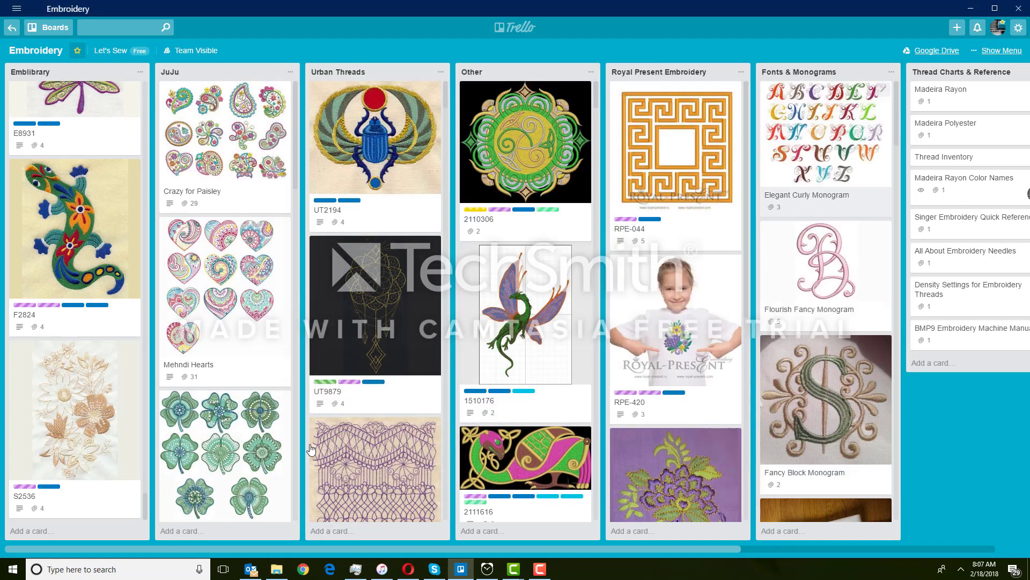
# Add a card named C9144 to the end of the Emblibrary list
pyautogui.click(30, 531)
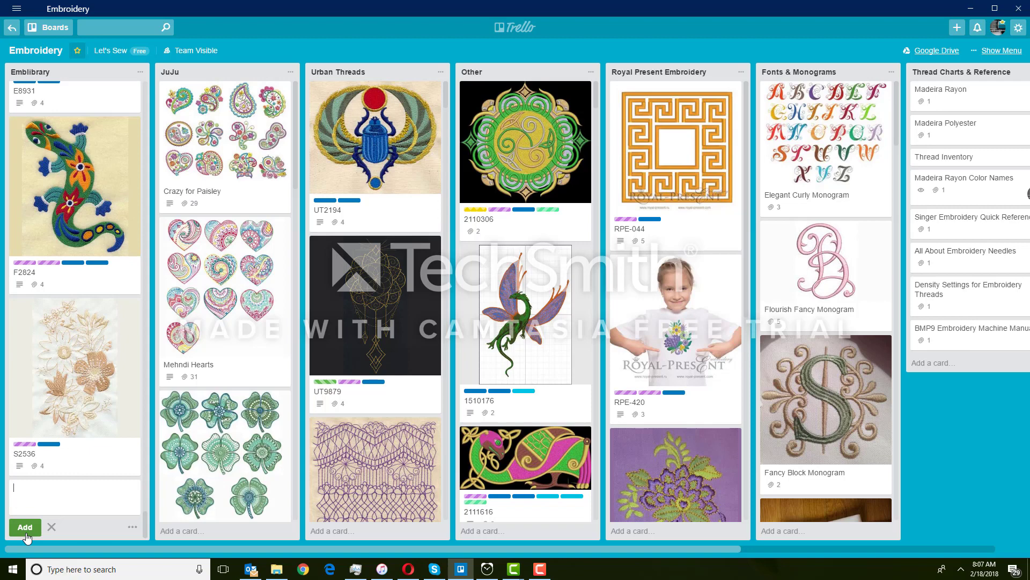
pyautogui.write('C9144')
pyautogui.click(25, 531)
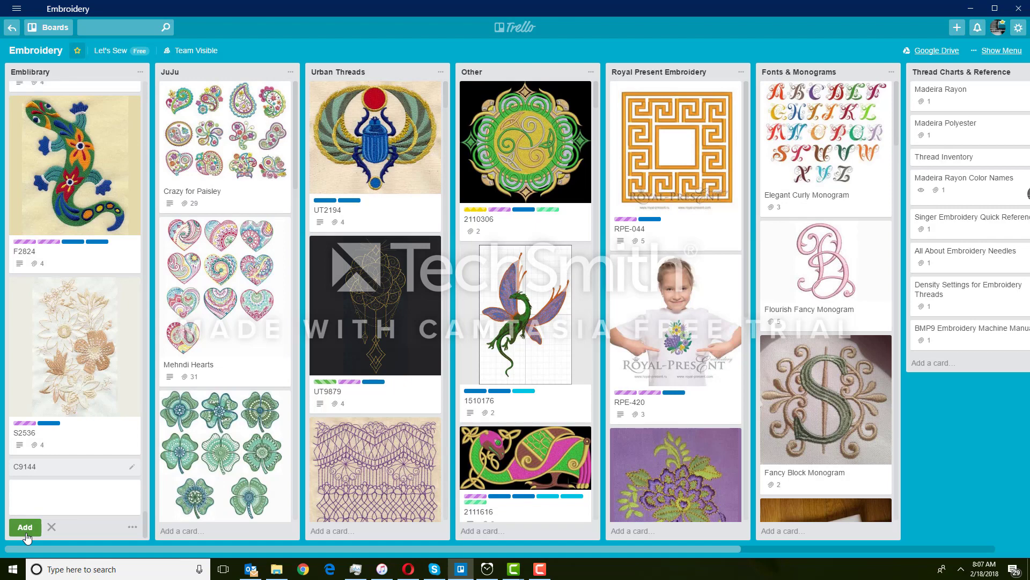
# Attach the four C9144 files (JPG, PDF, PES and TXT) from the 13741666 folder to the C9144 card
pyautogui.click(32, 471)
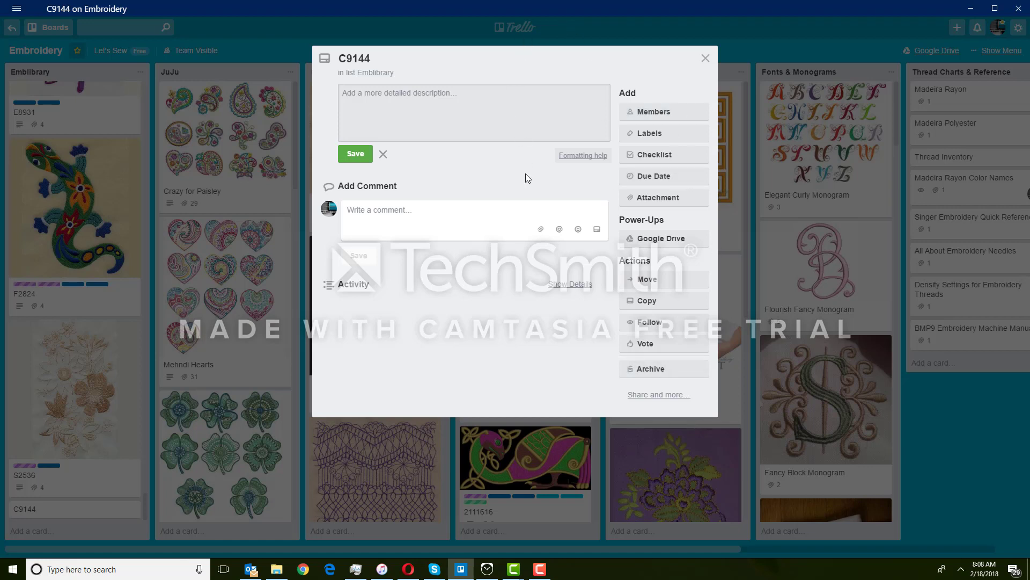
pyautogui.click(278, 572)
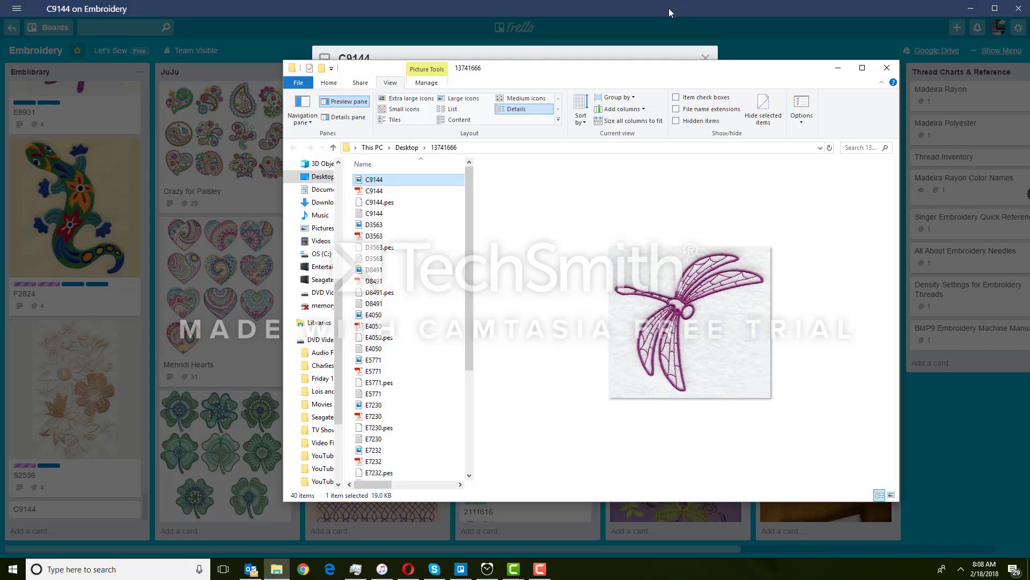
pyautogui.moveTo(656, 75); pyautogui.dragTo(795, 28)
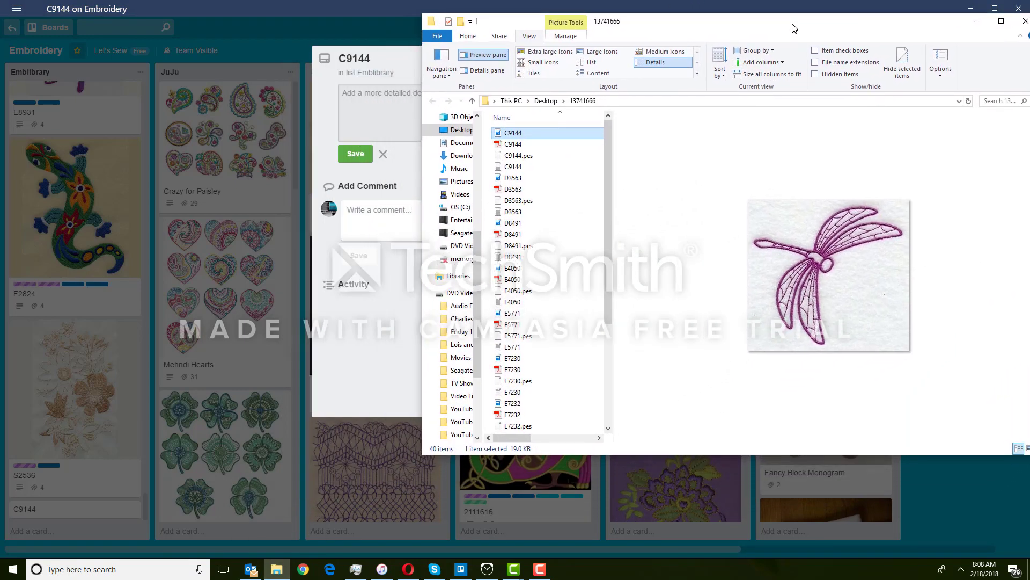
pyautogui.click(508, 168)
pyautogui.keyDown('shift'); pyautogui.click(513, 134); pyautogui.keyUp('shift')
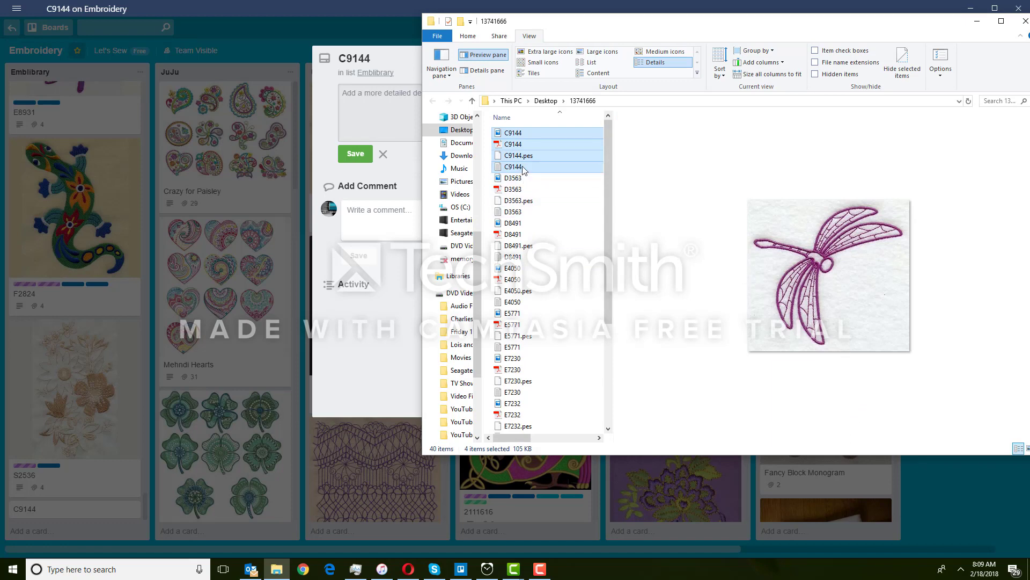
pyautogui.moveTo(410, 193); pyautogui.dragTo(407, 193)
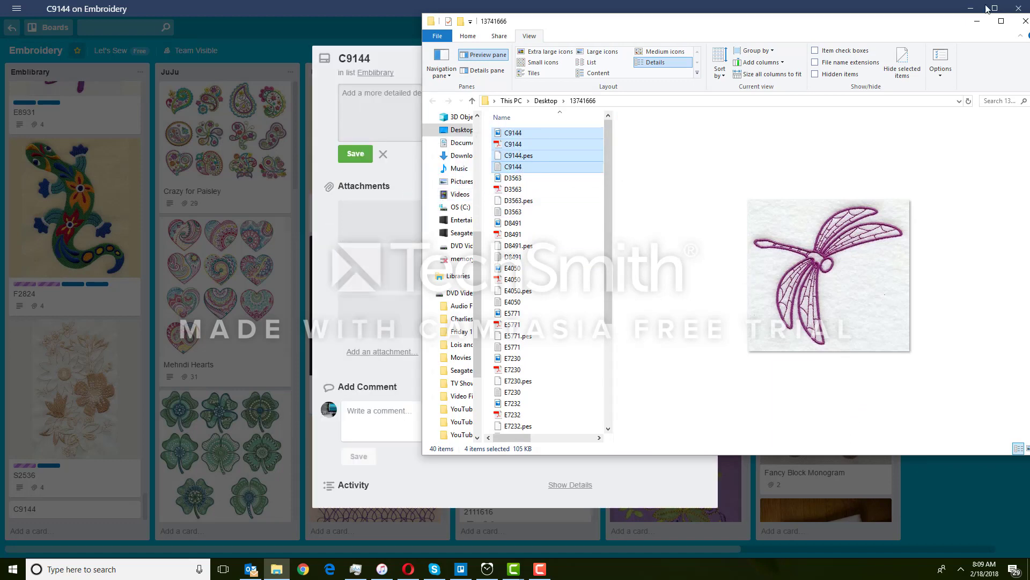
pyautogui.click(977, 21)
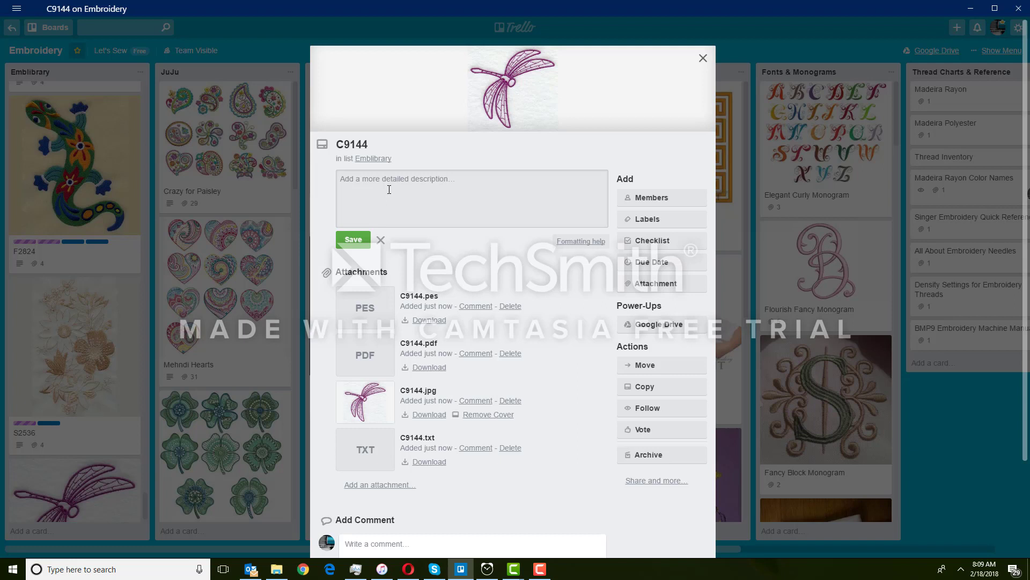
# Save the description "Dragonfly, Insect, Single Color, Simple" on the C9144 card
pyautogui.write('Dragronf')
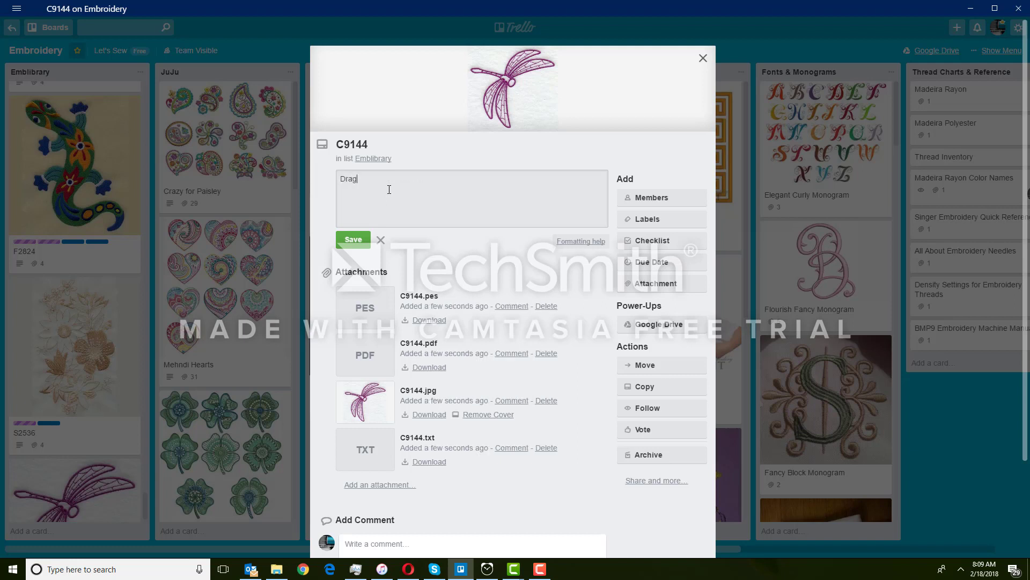
pyautogui.press('BackSpace')
pyautogui.press('BackSpace')
pyautogui.press('BackSpace')
pyautogui.press('BackSpace')
pyautogui.write('onfly, Insect, Single Color, Simple')
pyautogui.click(353, 239)
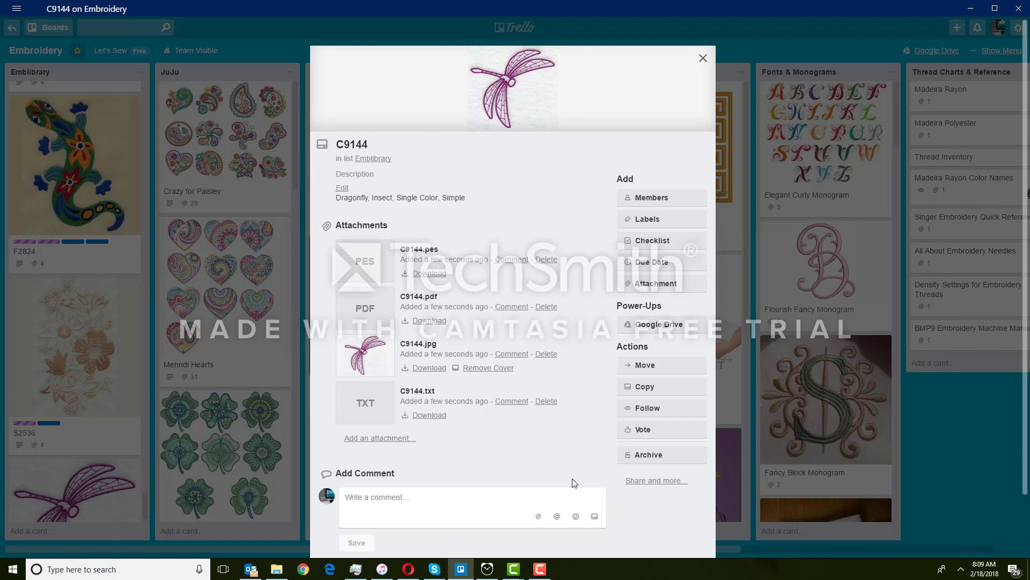
# Assign the labels Single Color, Animals and Accent to the C9144 card
pyautogui.click(635, 229)
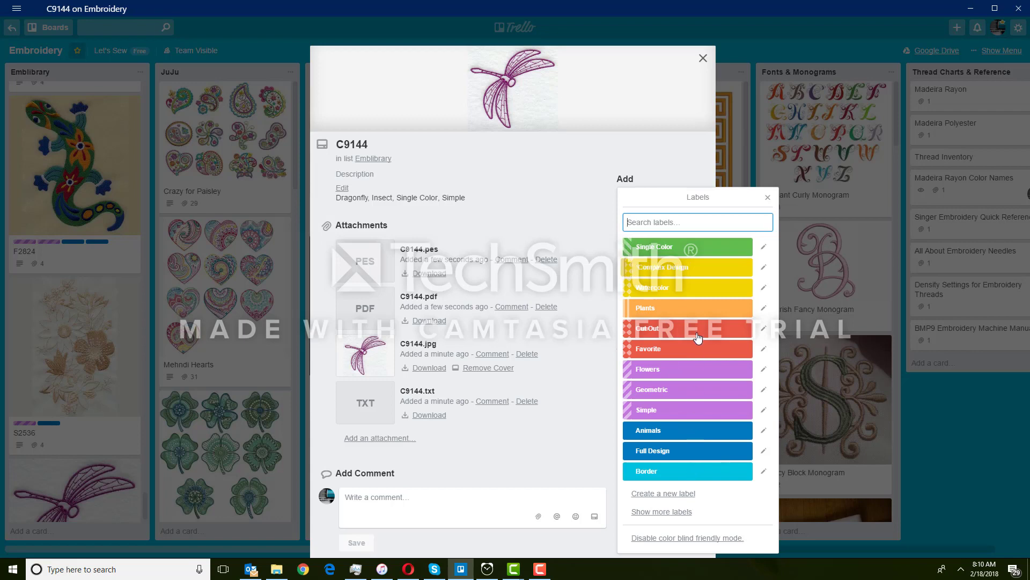
pyautogui.click(669, 250)
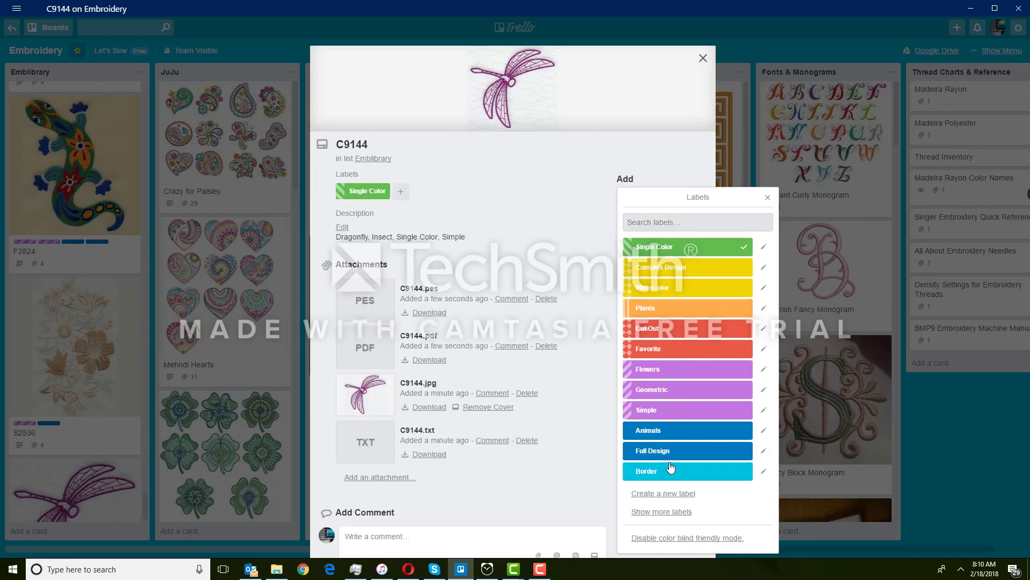
pyautogui.click(649, 431)
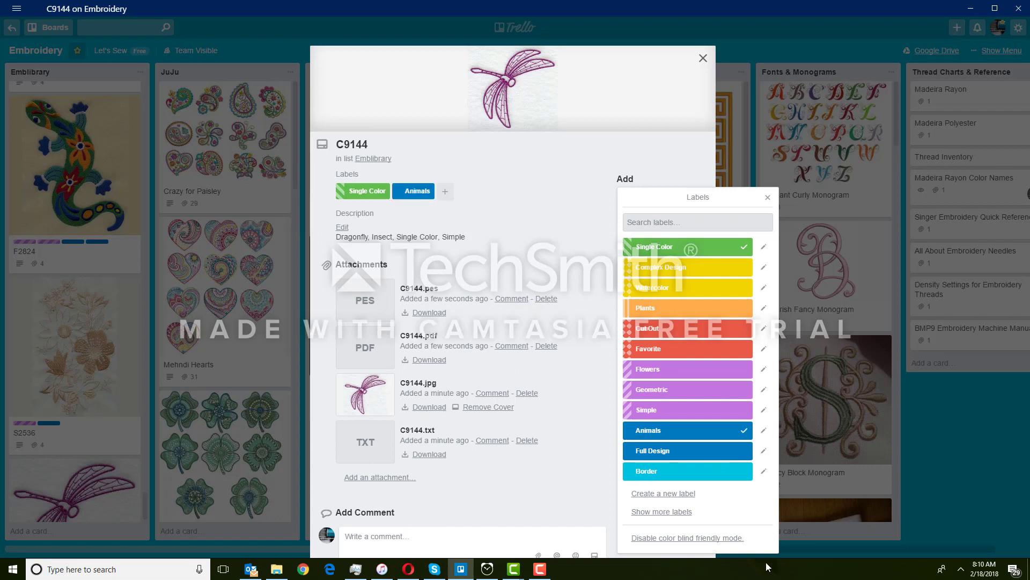
pyautogui.click(651, 492)
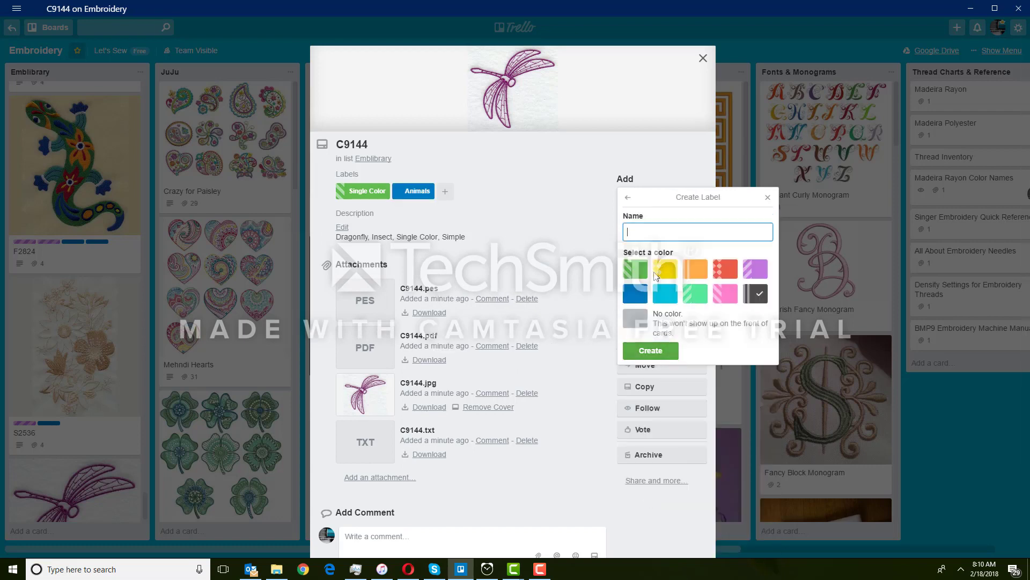
pyautogui.click(628, 197)
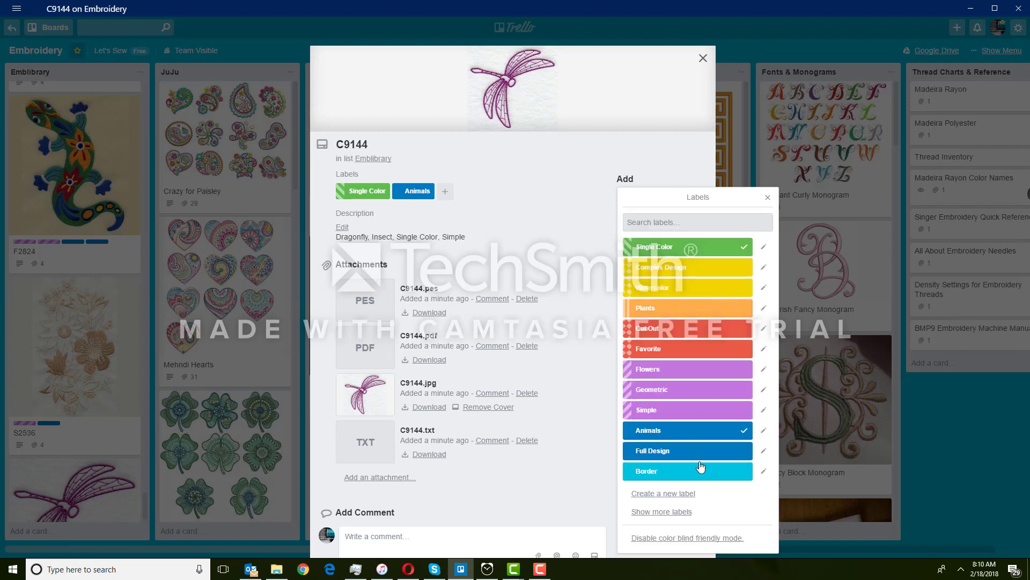
pyautogui.click(658, 512)
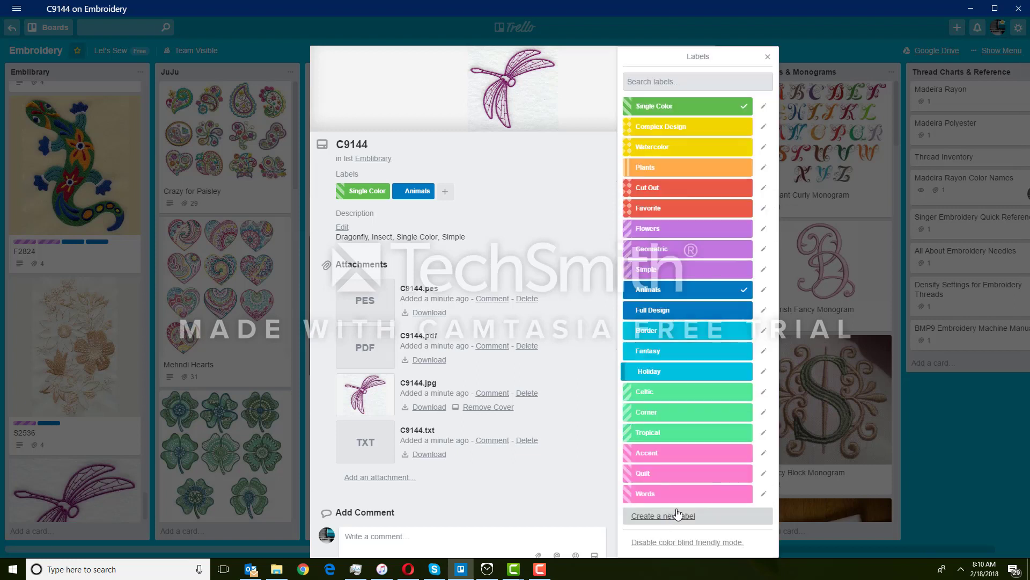
pyautogui.click(664, 454)
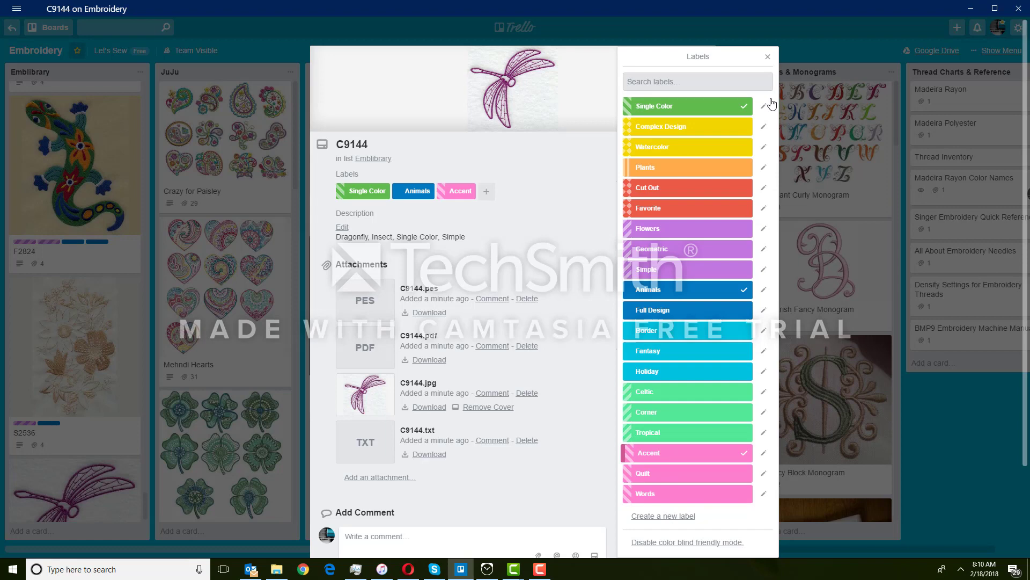
pyautogui.click(767, 57)
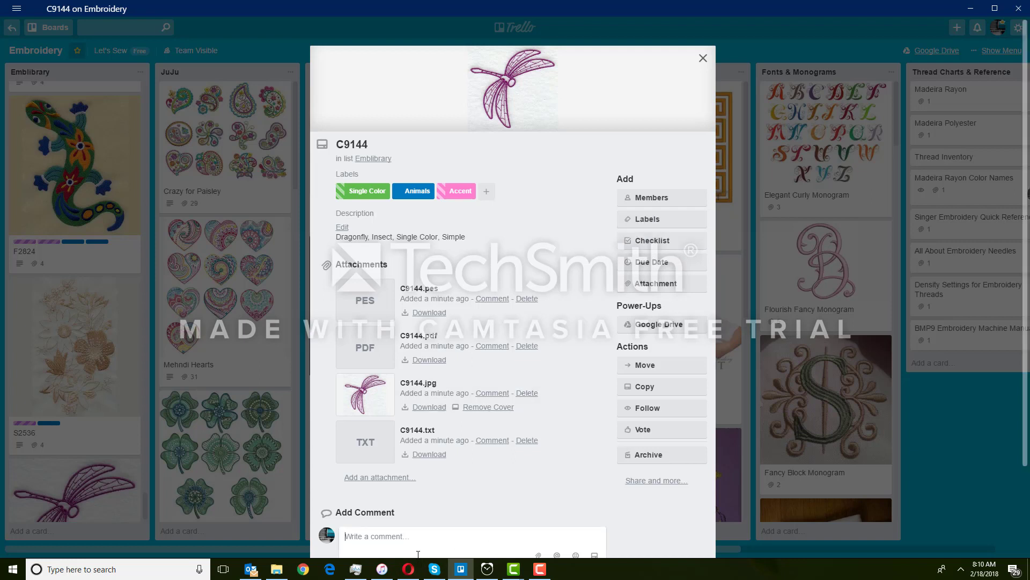
# Draft the comment "I want to use this on a dress for my daughter." on the C9144 card and close the card
pyautogui.write('I want to use this on a dress for my daughter.')
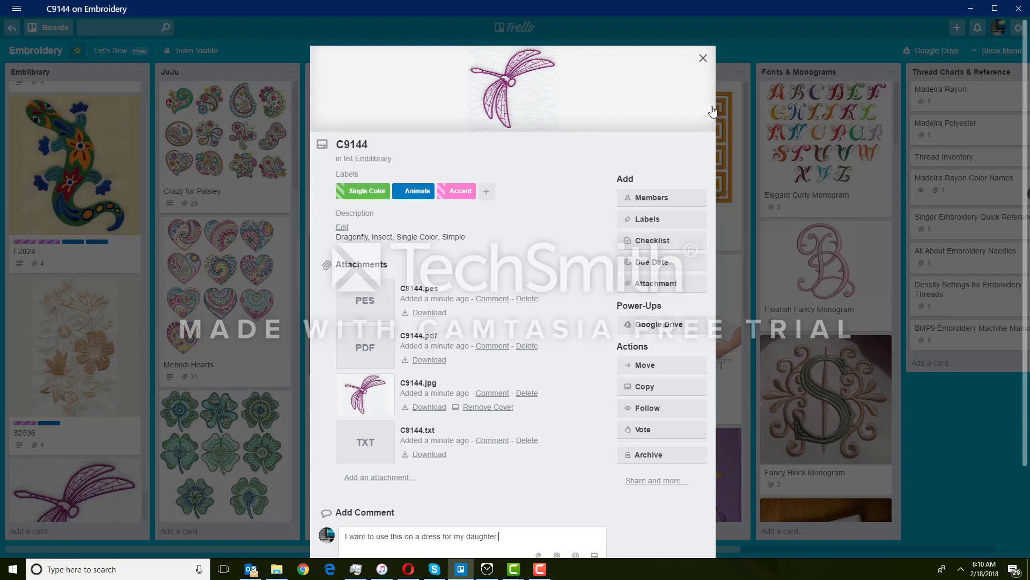
pyautogui.click(703, 58)
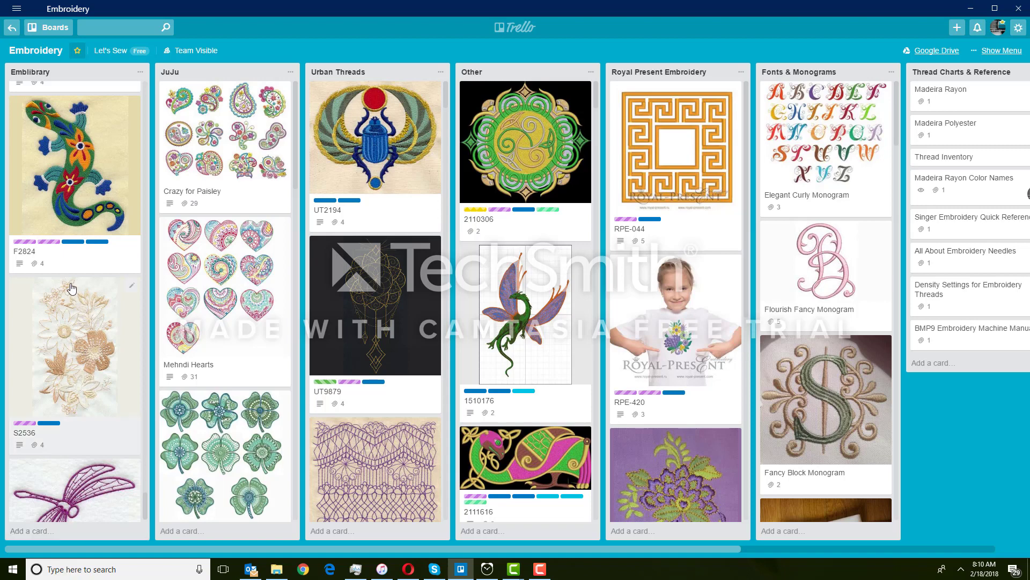
# Move the S2536 flower card above the F2824 lizard card in the Emblibrary list
pyautogui.moveTo(118, 314); pyautogui.dragTo(127, 348)
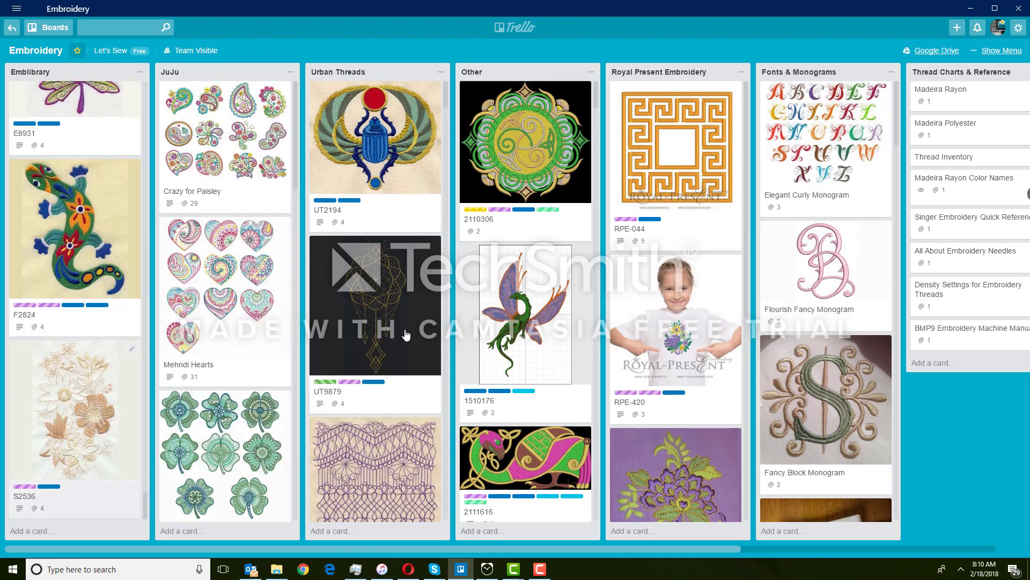
pyautogui.moveTo(415, 334); pyautogui.dragTo(252, 349)
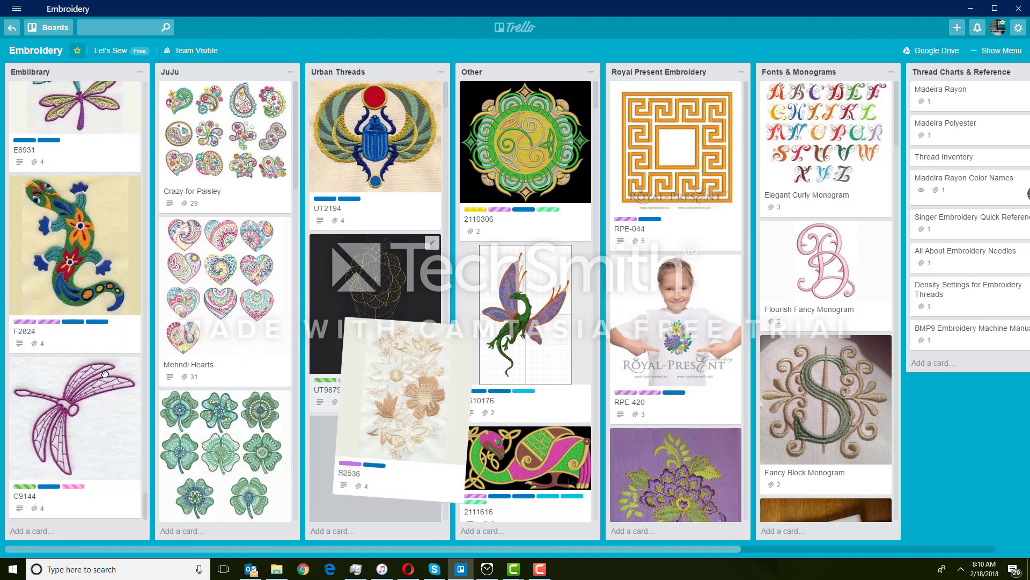
pyautogui.moveTo(105, 374); pyautogui.dragTo(138, 273)
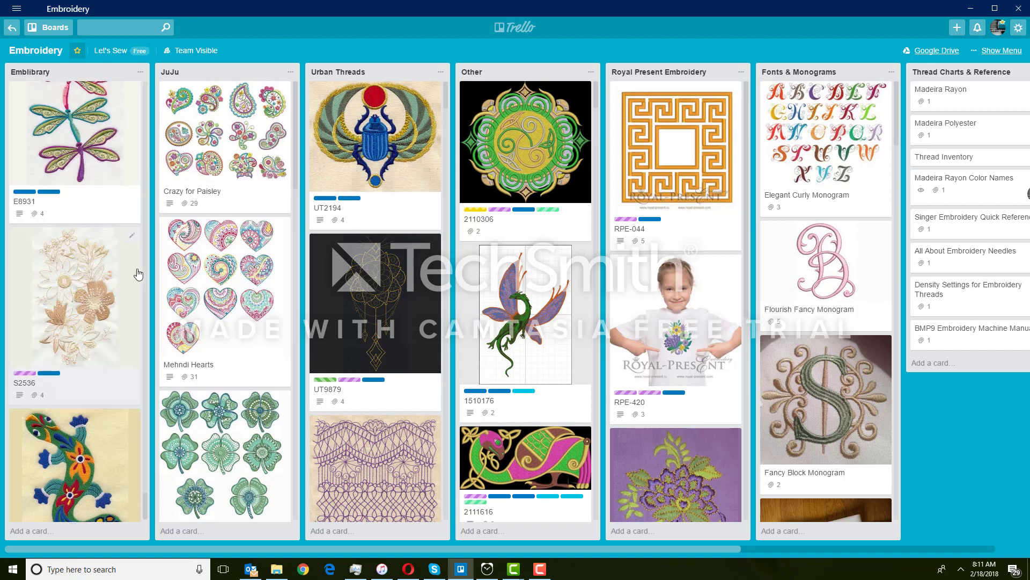